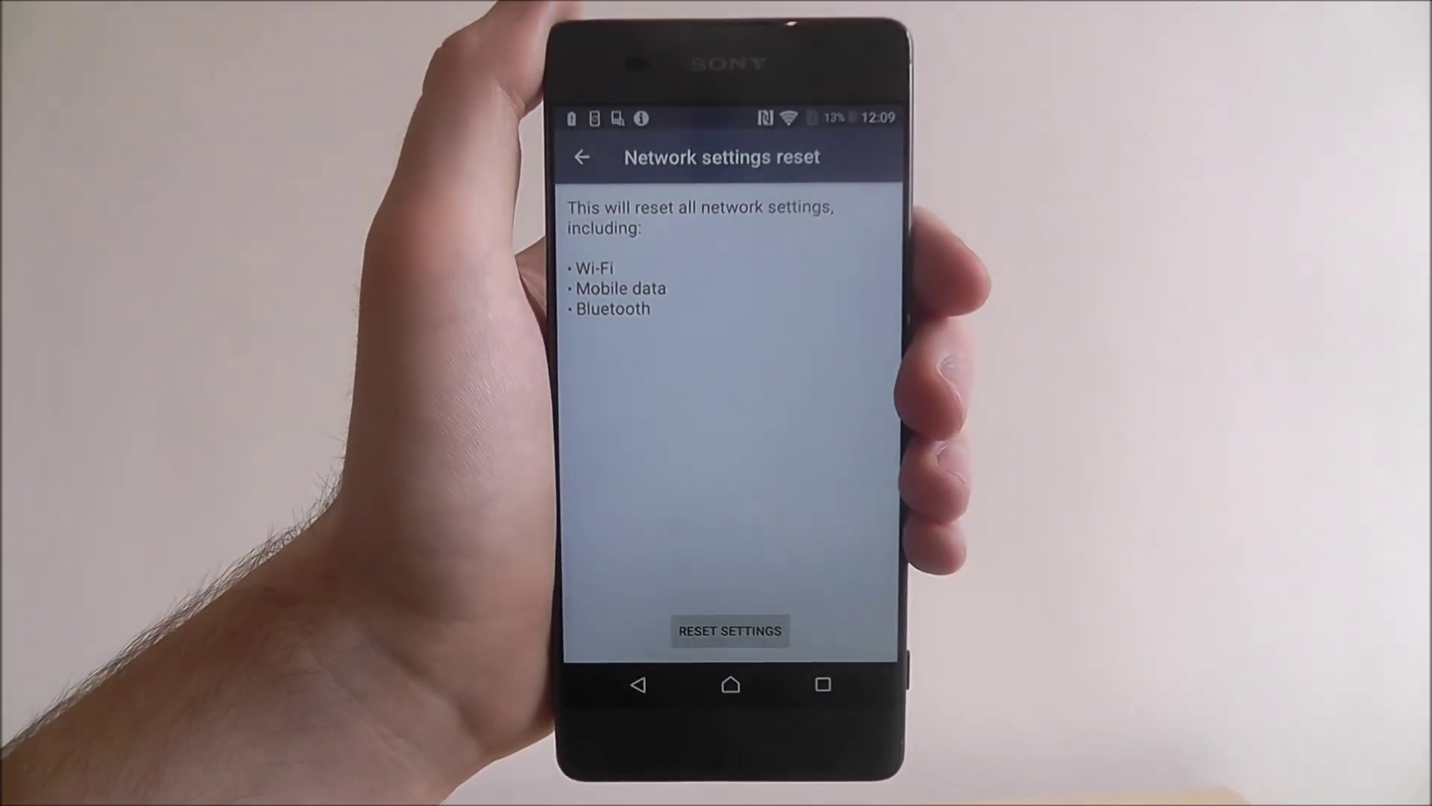
- Return to the Xperia XA home screen without resetting the network settings
click(752, 703)
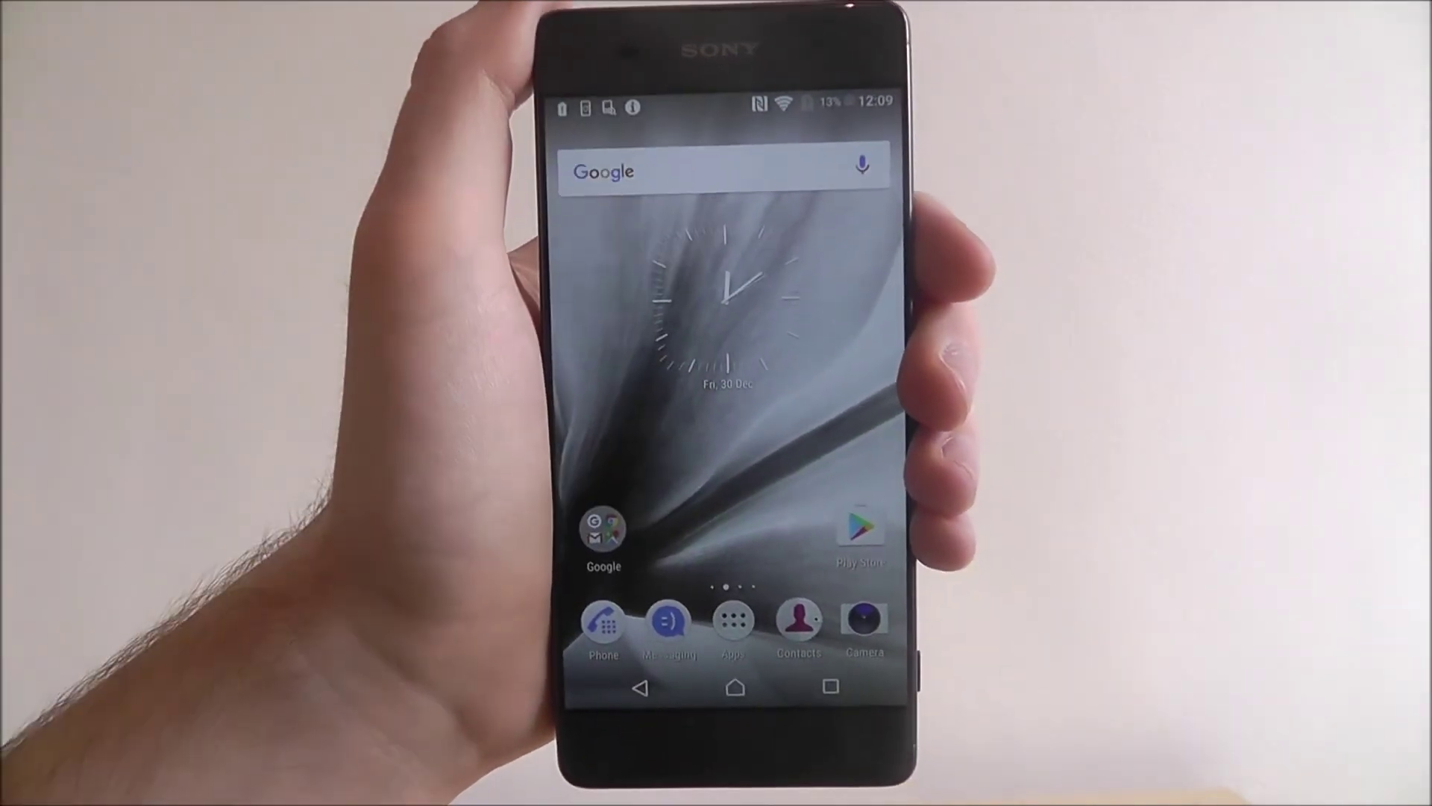